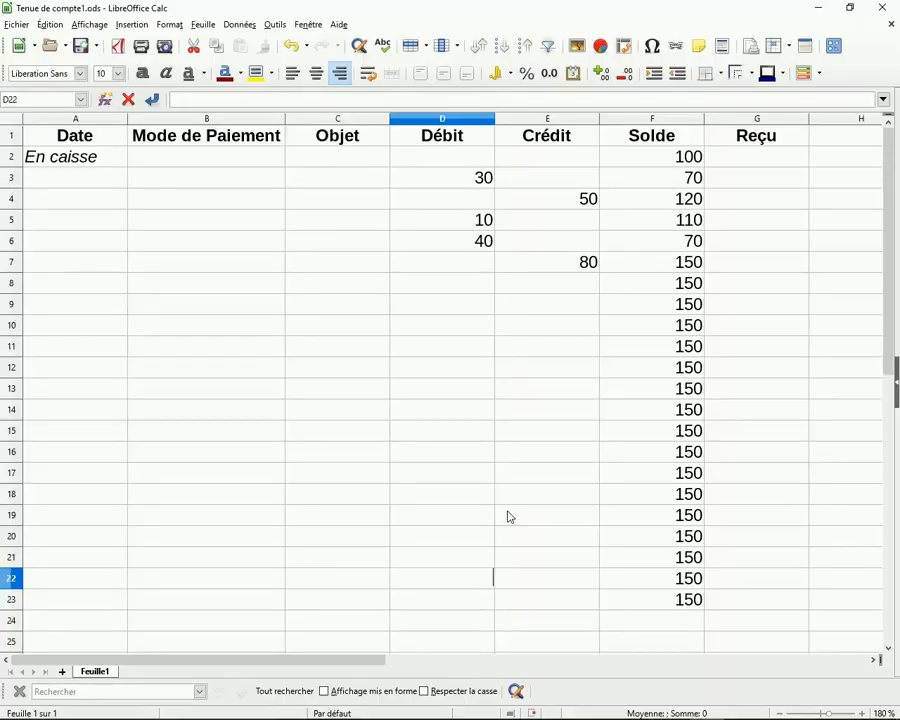
Make the final Solde value in cell F23 bold.
left_click(659, 608)
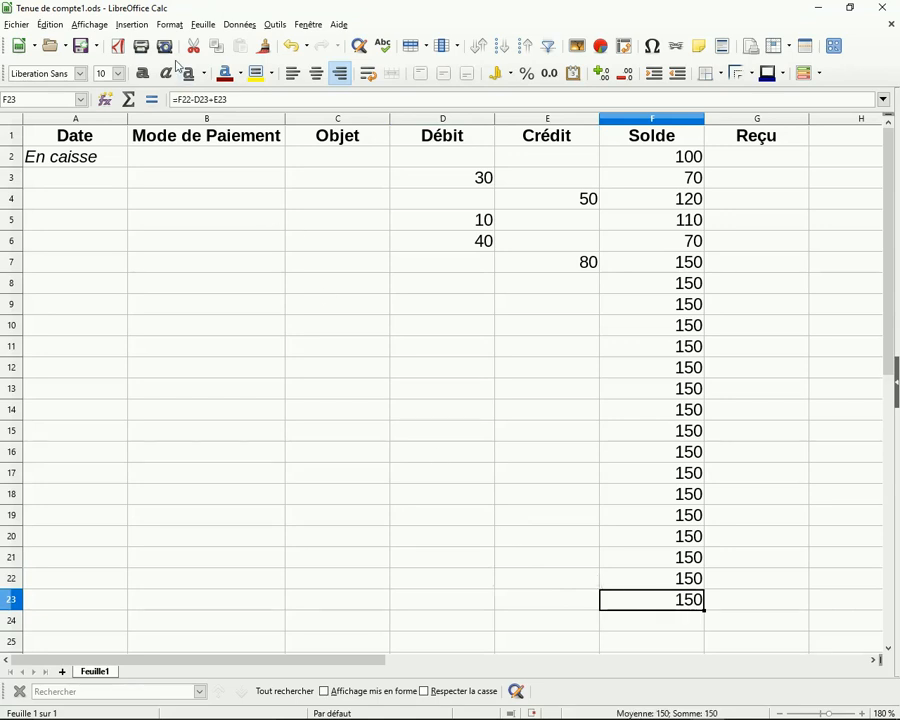
left_click(142, 75)
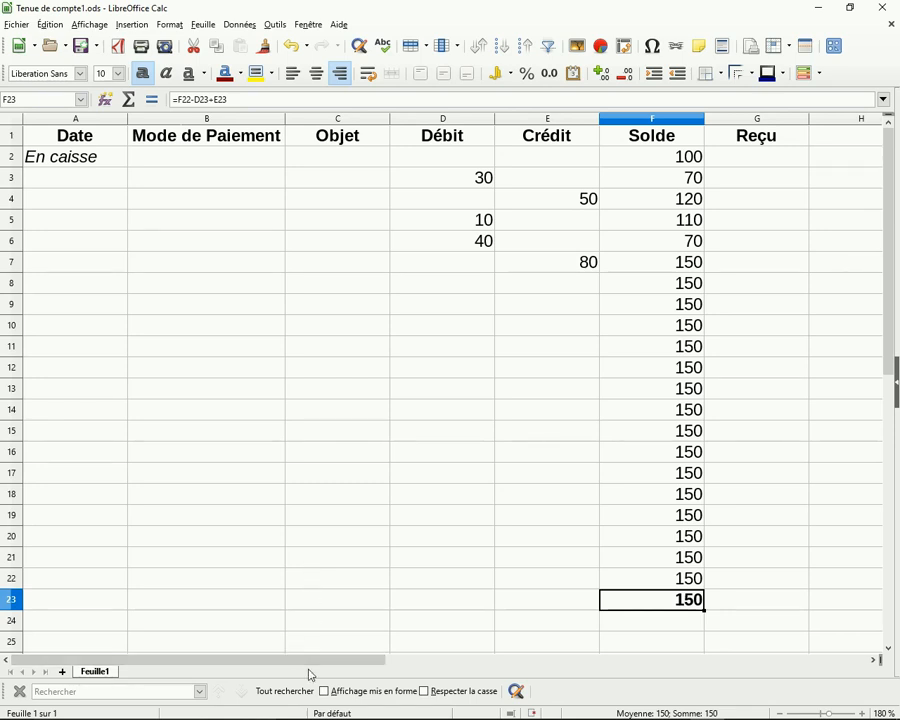
Try the sum formula =Somme(D3:D23) in cell D25 for the Débit column and clear the cell again.
left_click(454, 646)
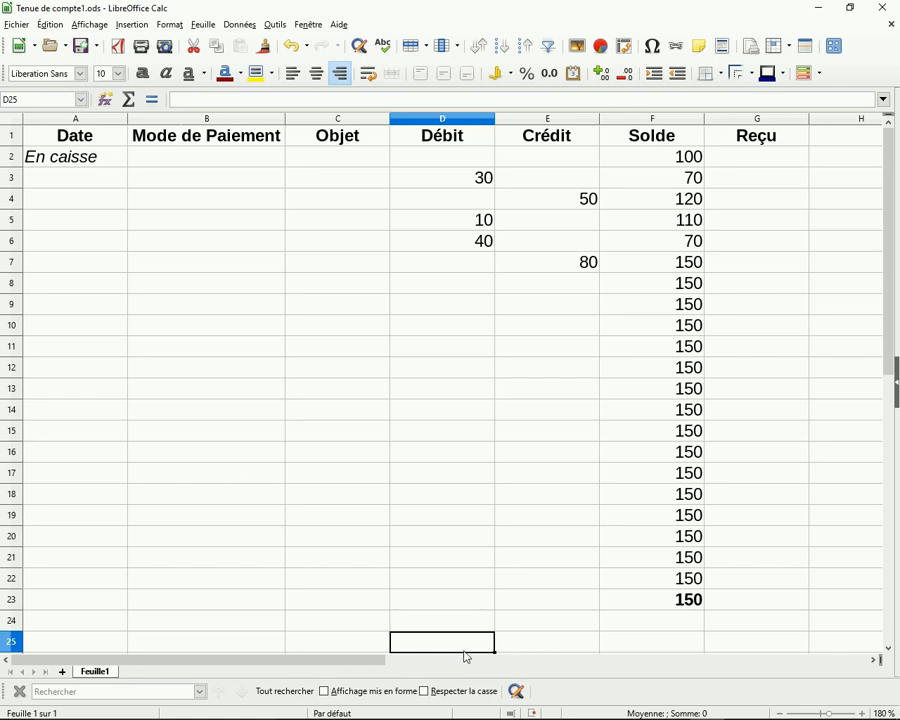
type("=")
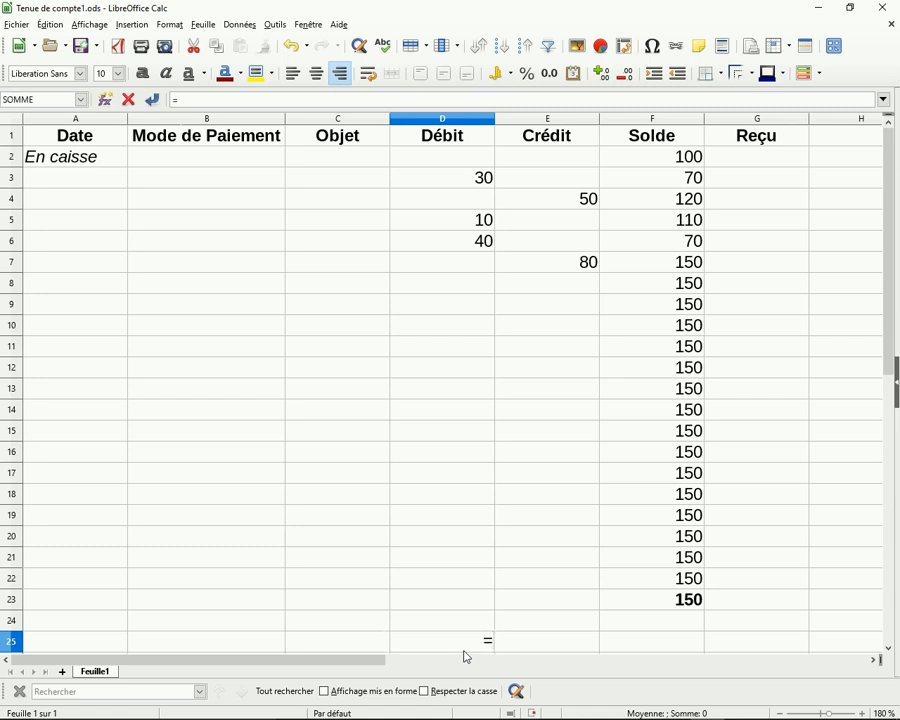
type("S")
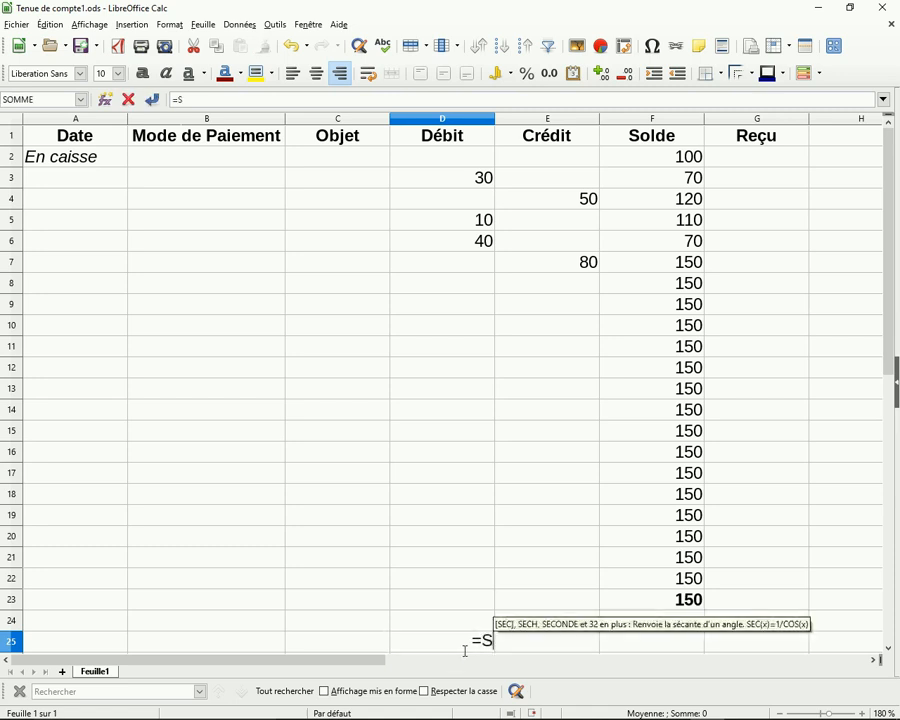
type("omme")
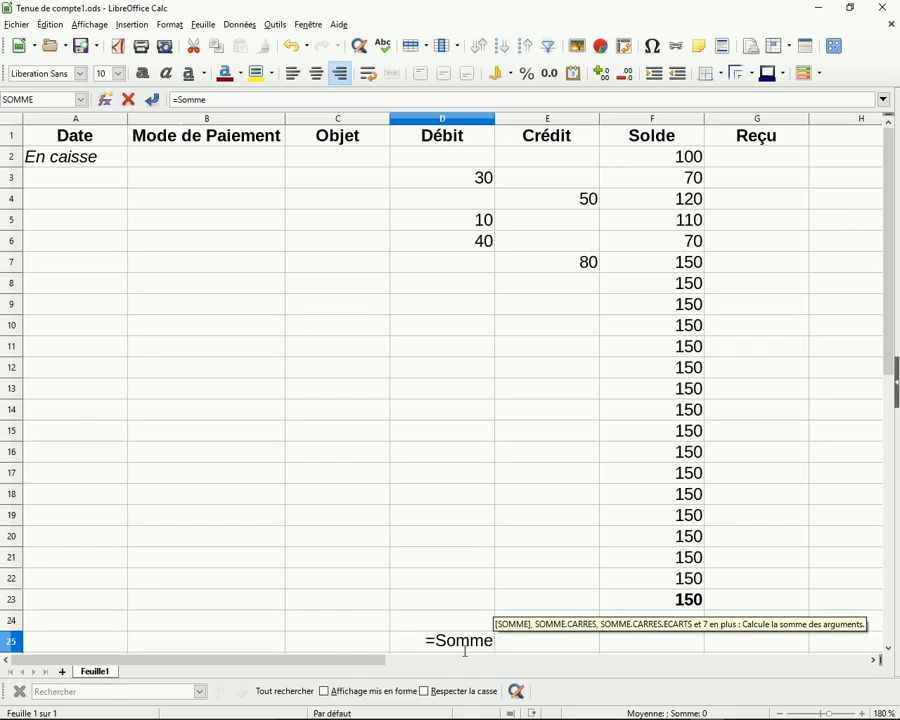
type("(")
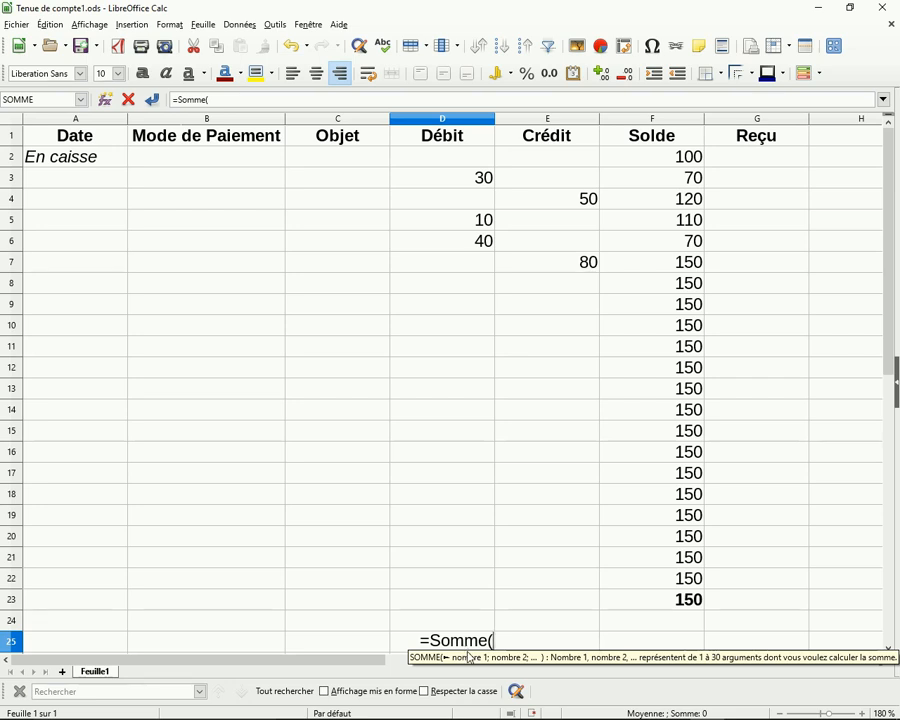
type("D")
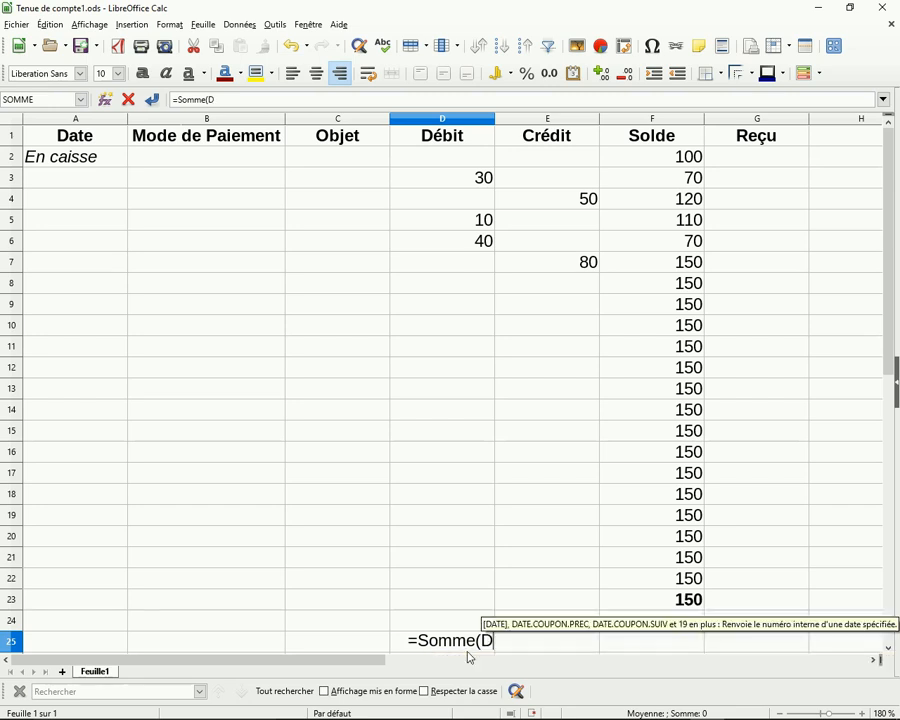
type("3")
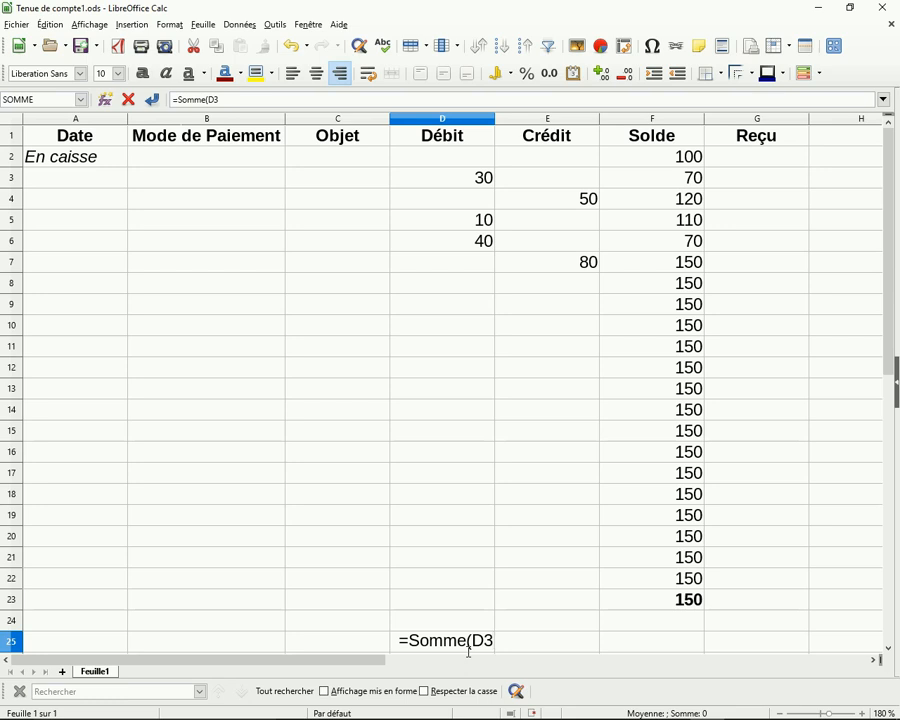
type(":")
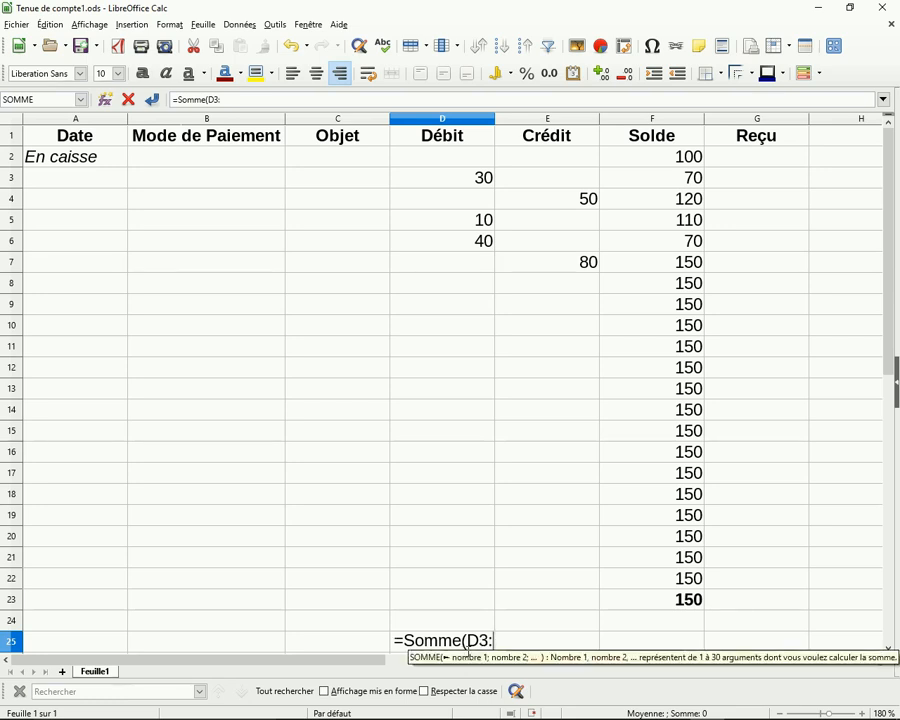
type("D")
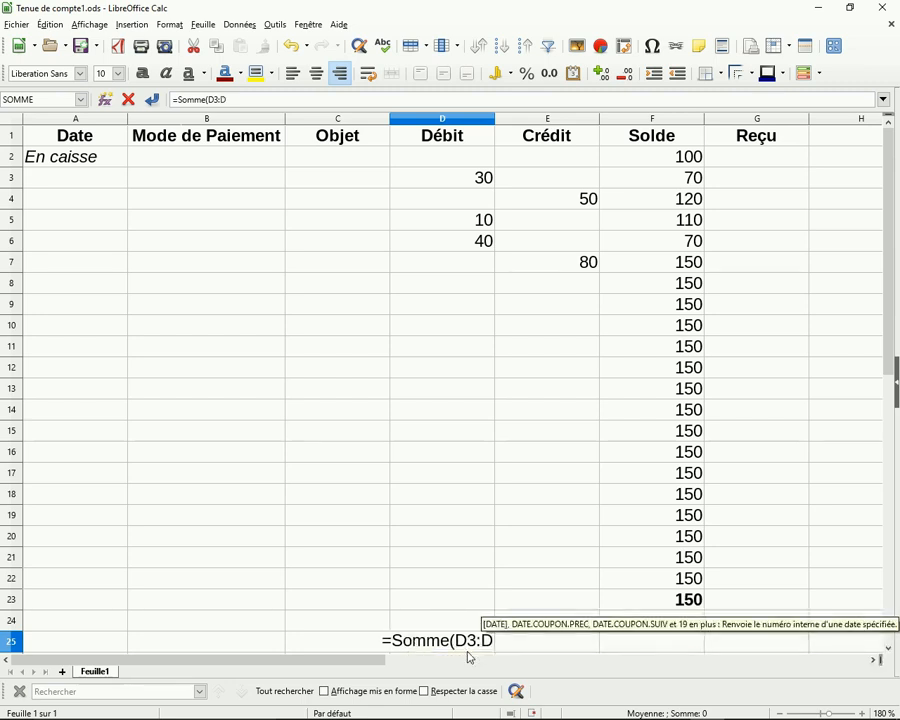
type("23")
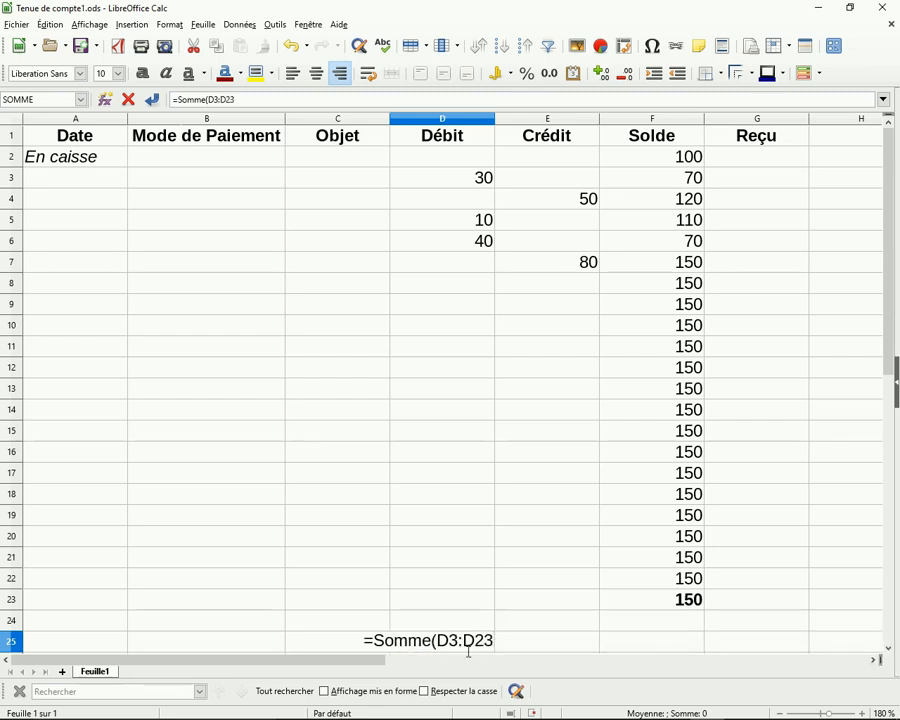
type(")")
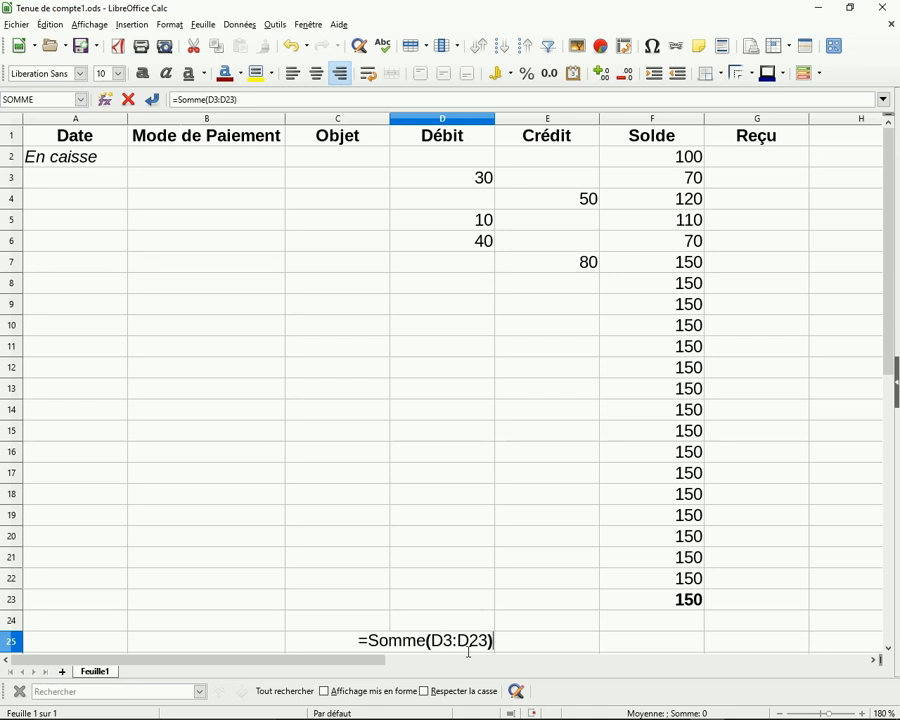
key("Return")
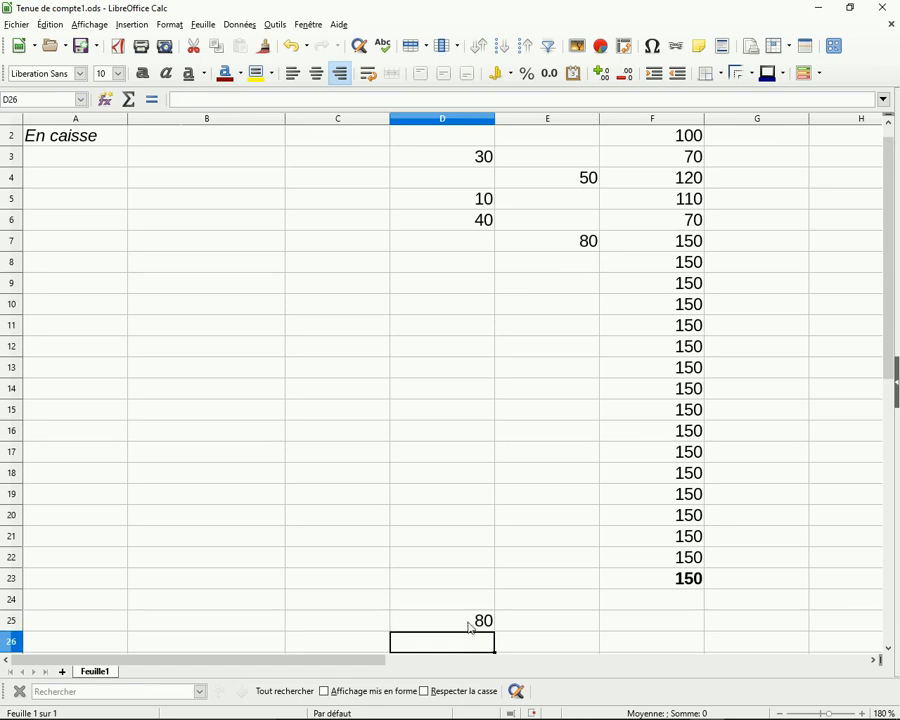
left_click(468, 628)
key("Delete")
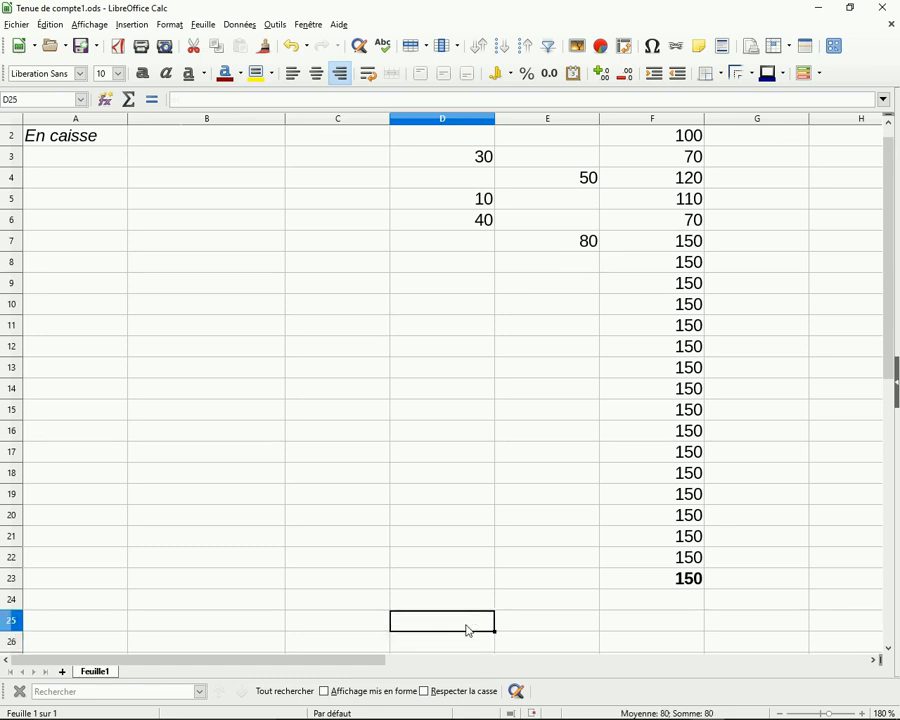
Total the Débit column in D25 with =Somme(D3:D23), picking the range in the sheet, and extend the formula to E25 for Crédit.
type("=")
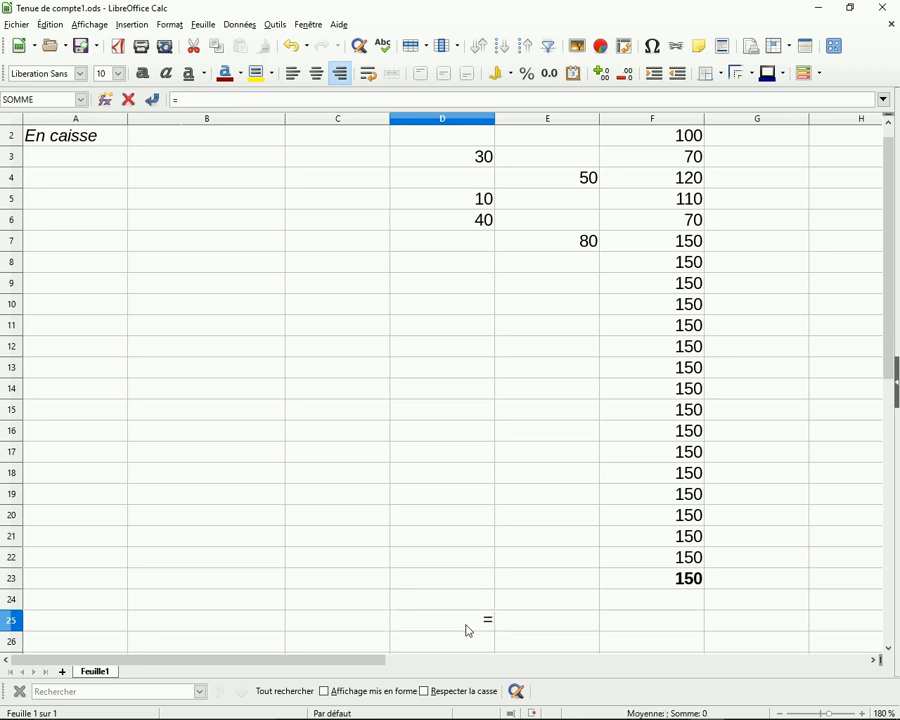
type("Somme")
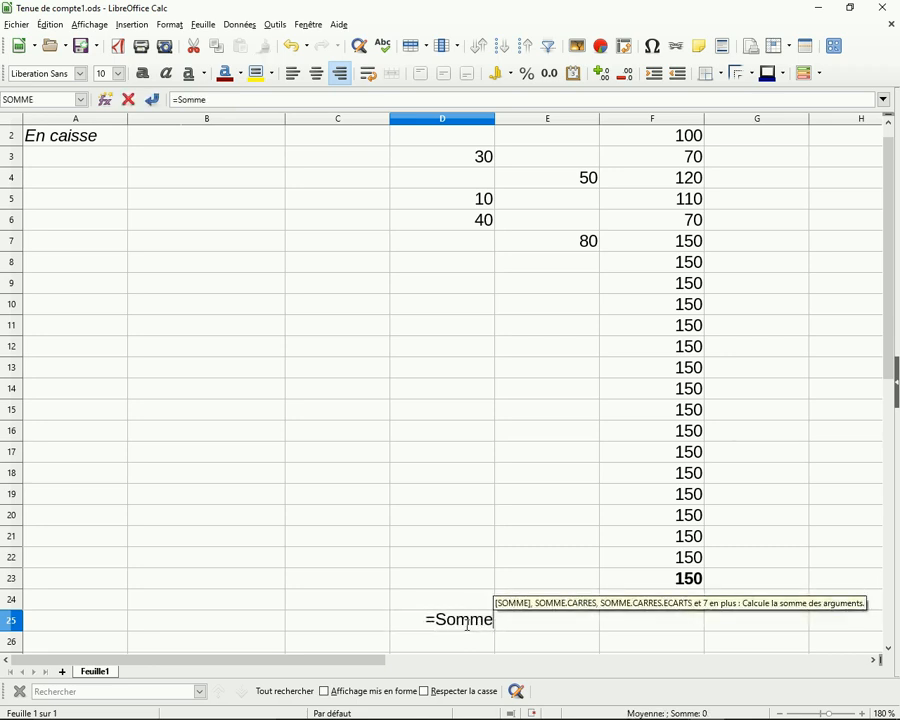
type("(")
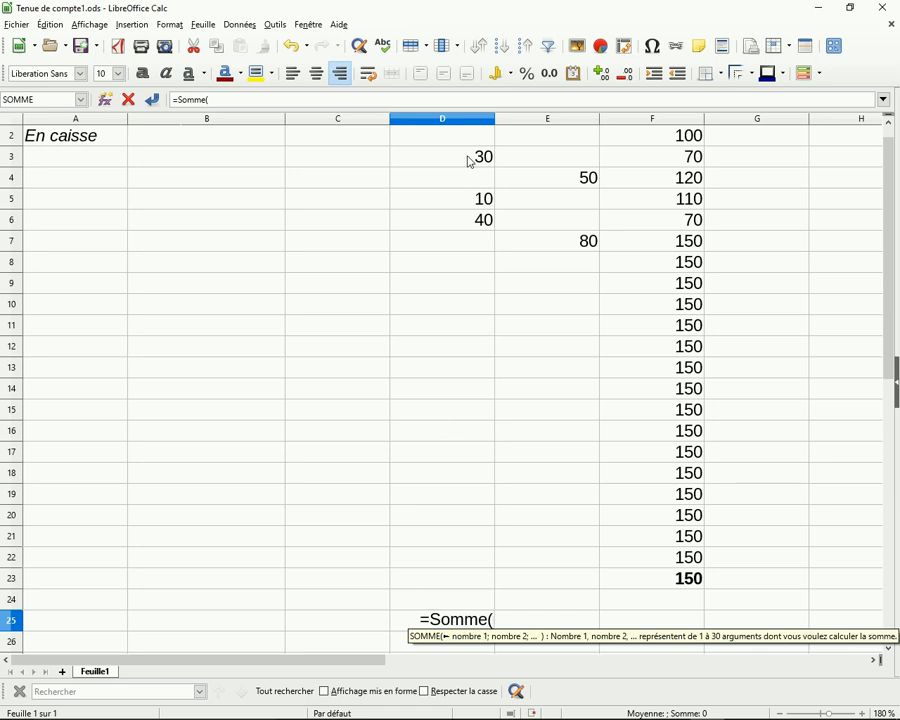
left_click_drag(469, 161, 456, 582)
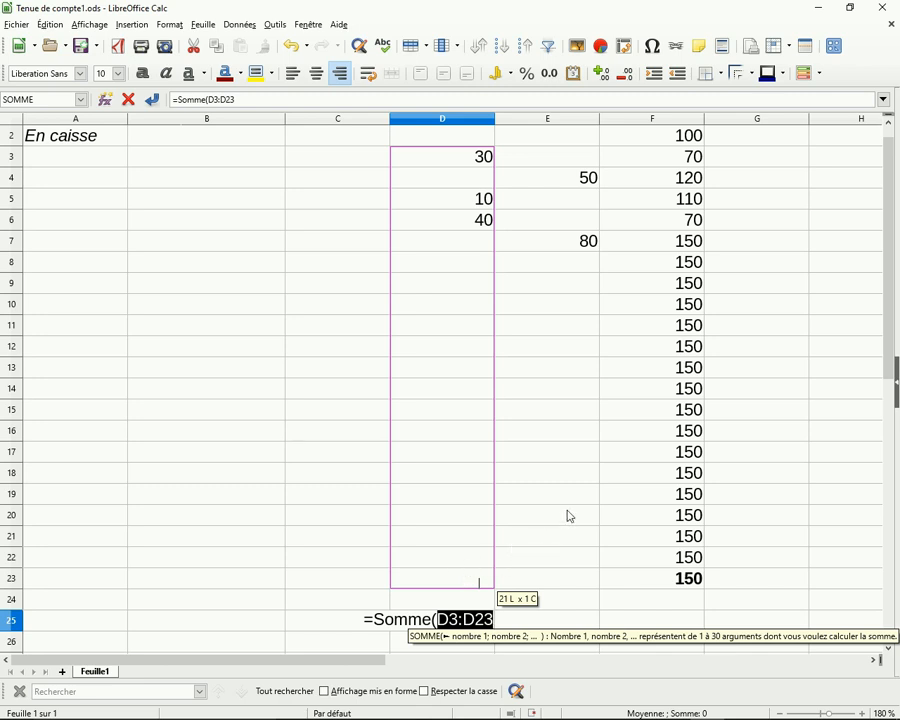
type(")")
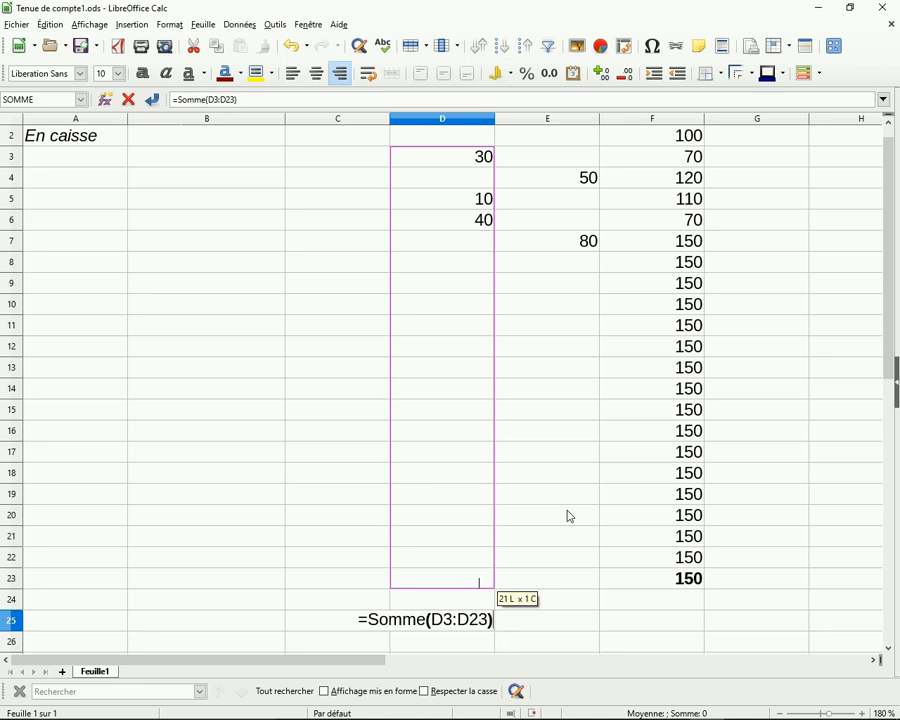
key("Return")
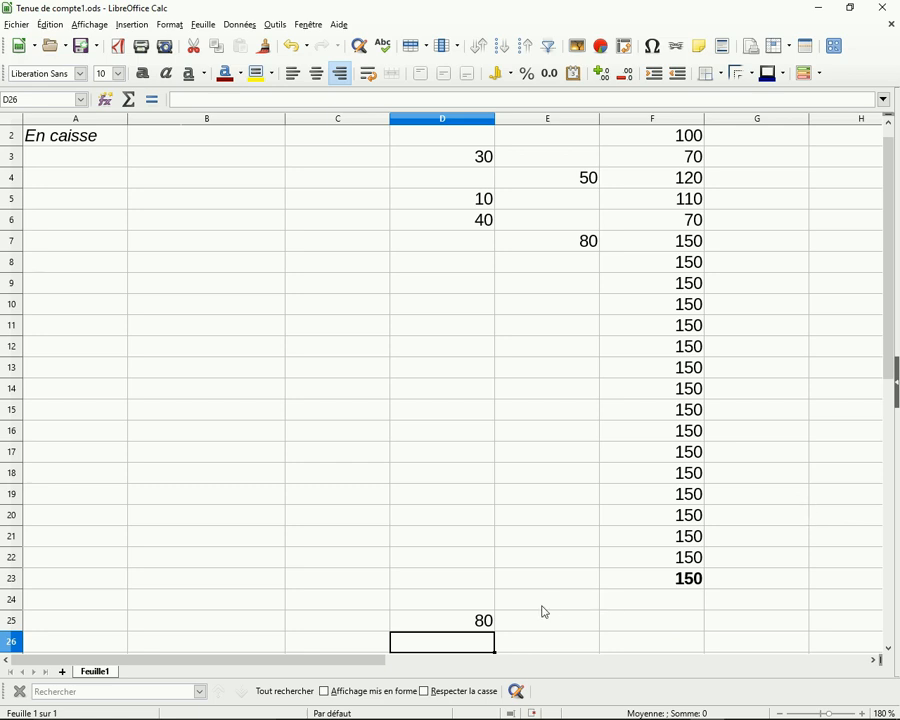
left_click(462, 624)
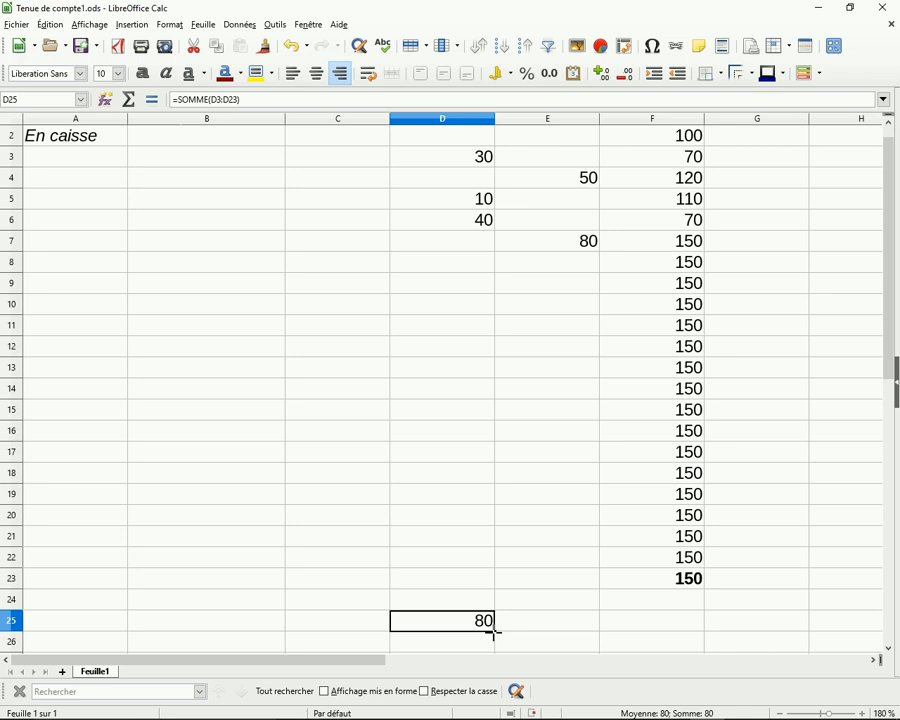
left_click_drag(494, 631, 562, 629)
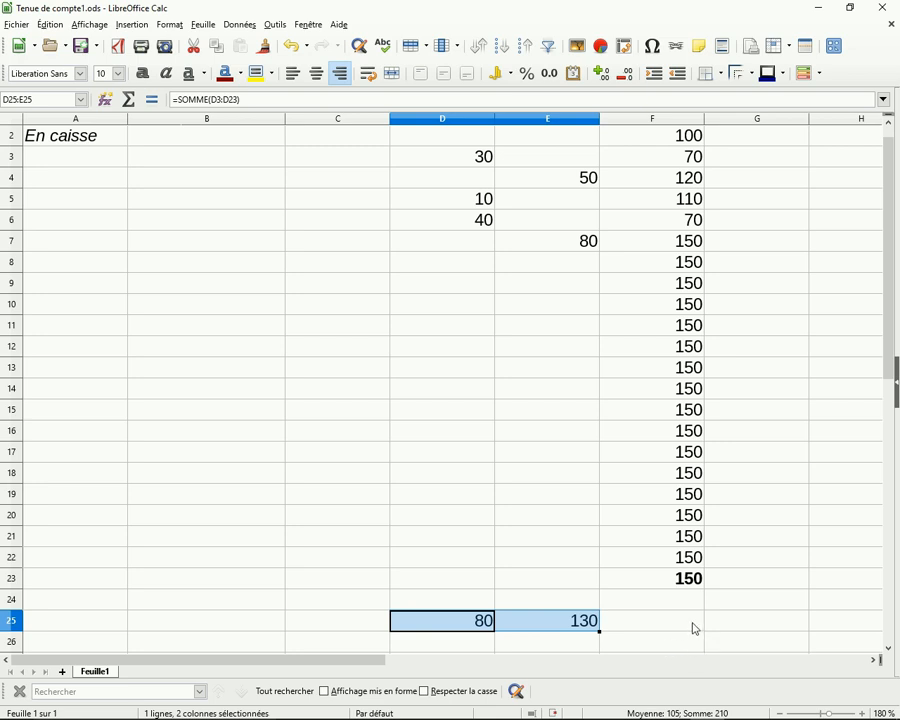
Enter the check formula =F2-D25+E25 in cell F25 to compute the final balance from the column totals.
left_click(695, 627)
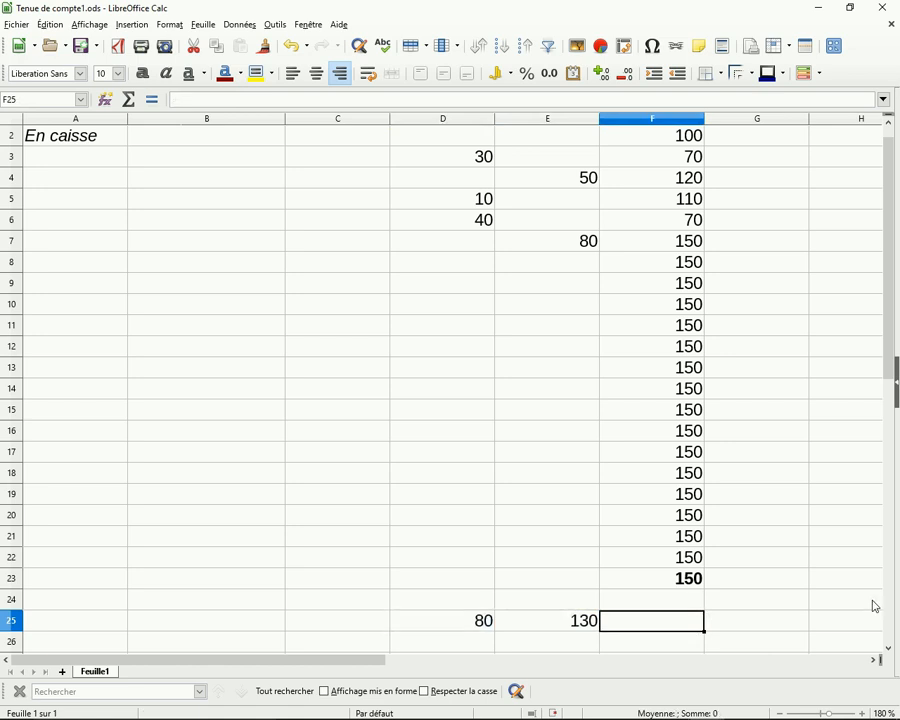
type("=")
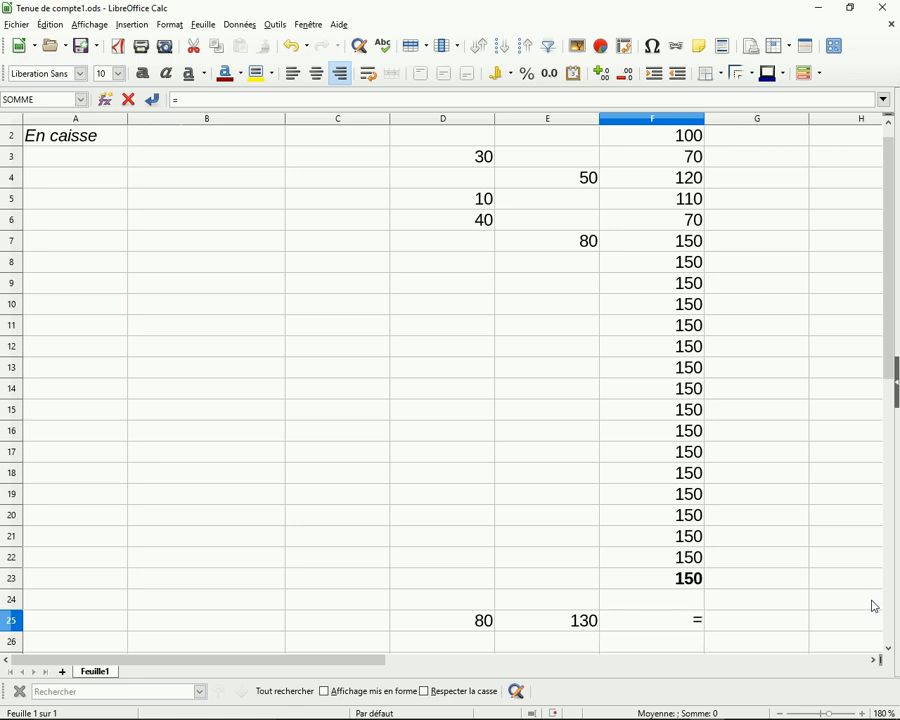
type("F2-")
type("D25")
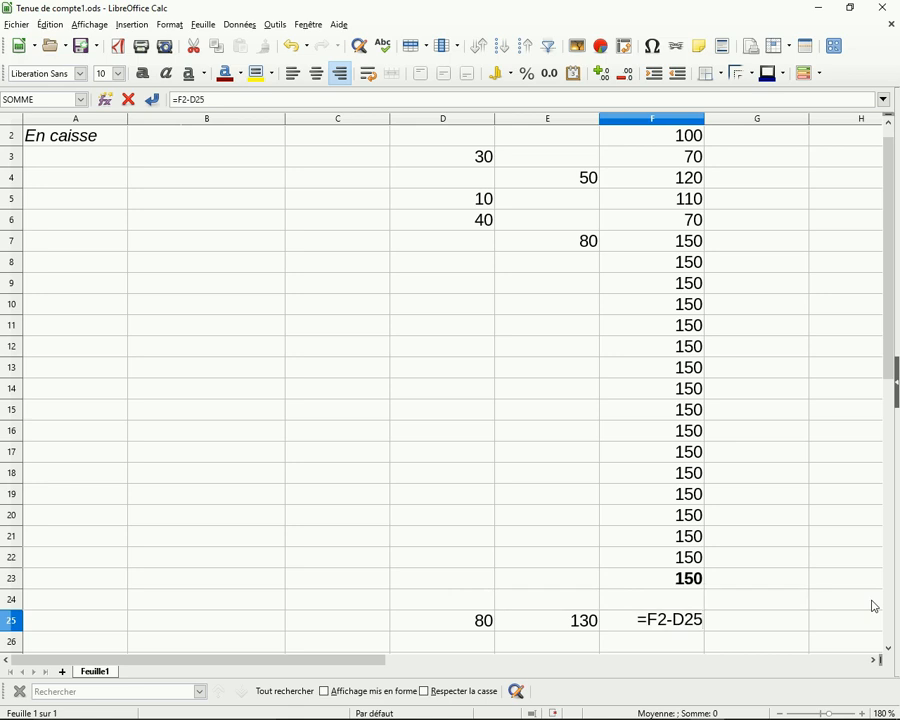
type("+")
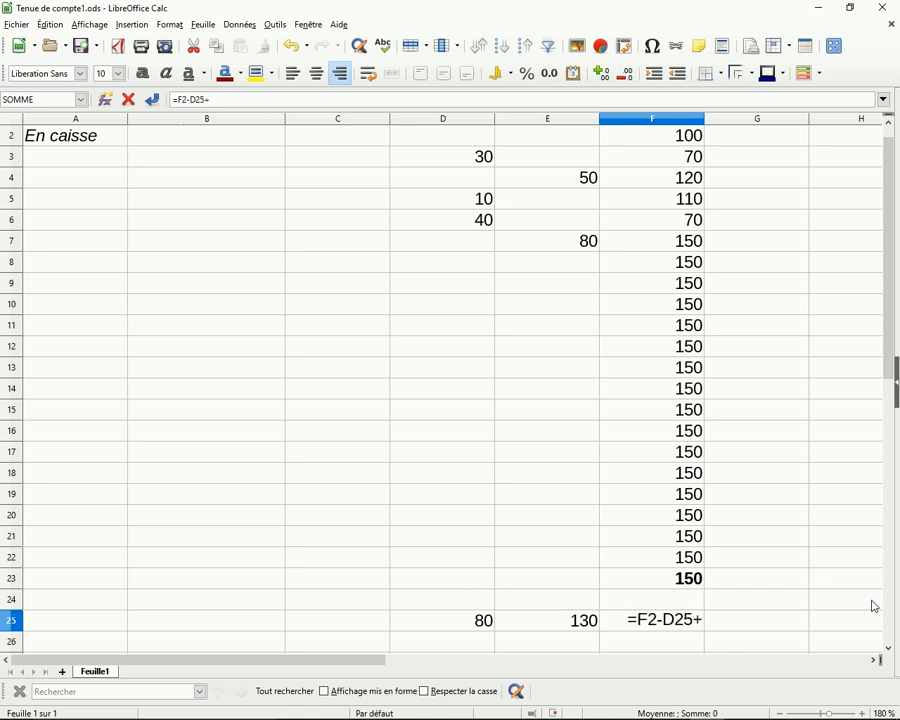
type("E")
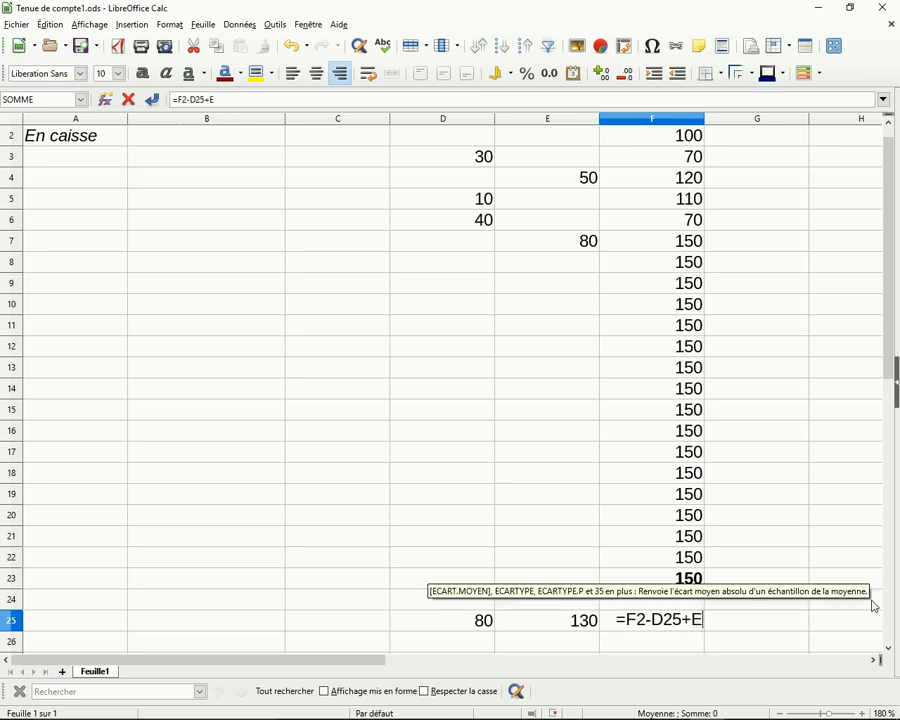
type("25")
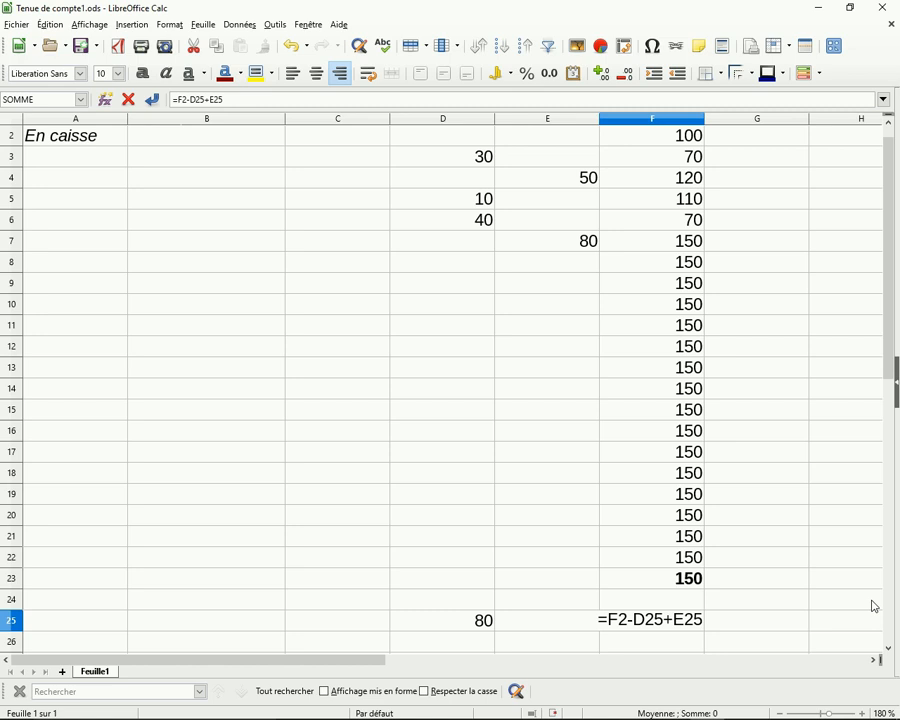
key("Return")
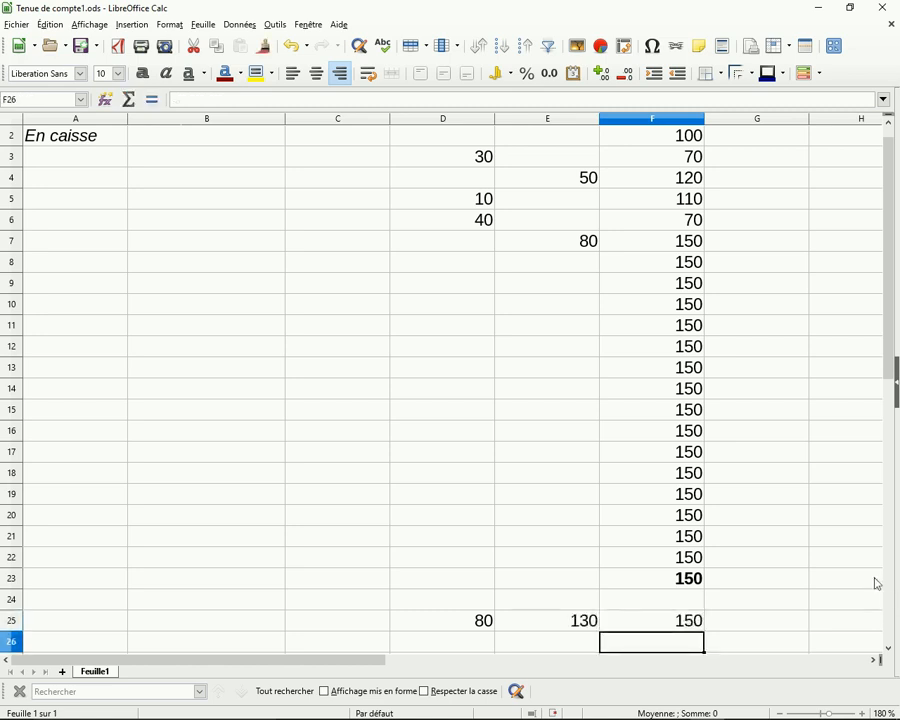
Make the computed balance in cell F25 bold and leave the cell.
left_click(688, 627)
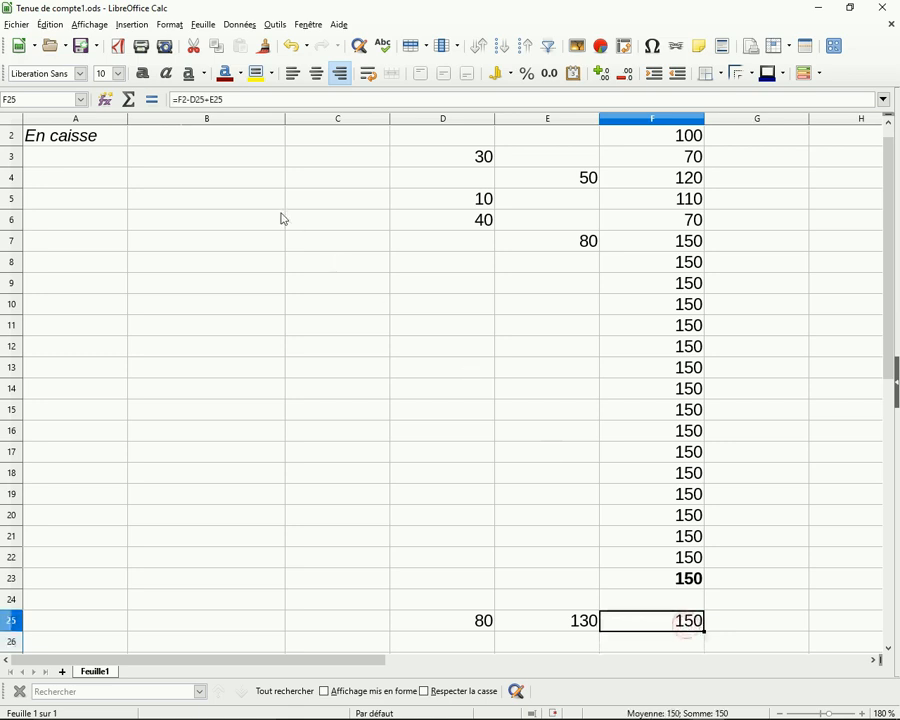
left_click(143, 74)
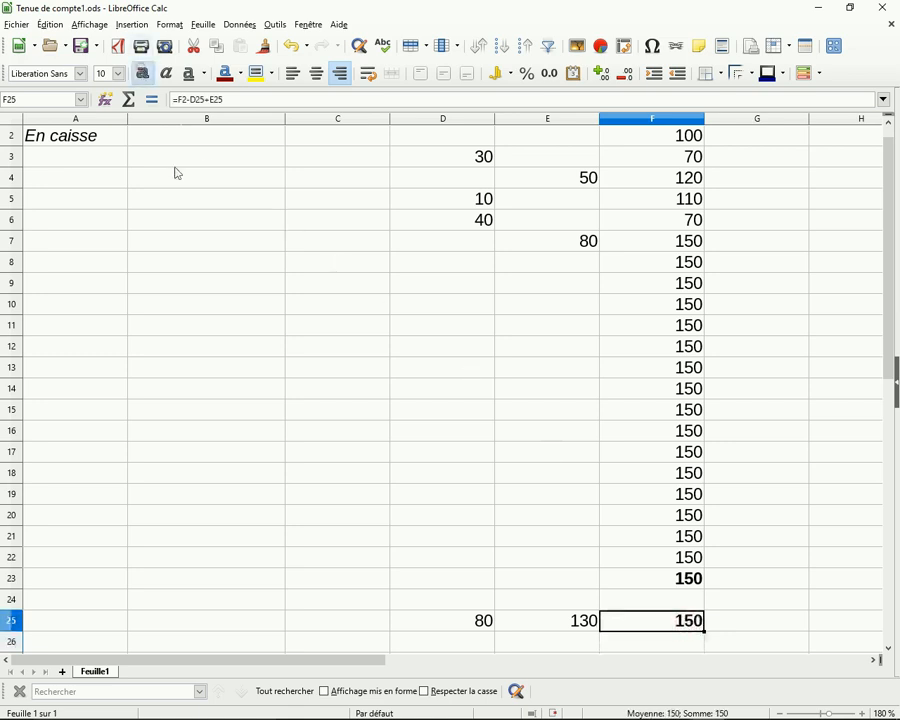
left_click(281, 366)
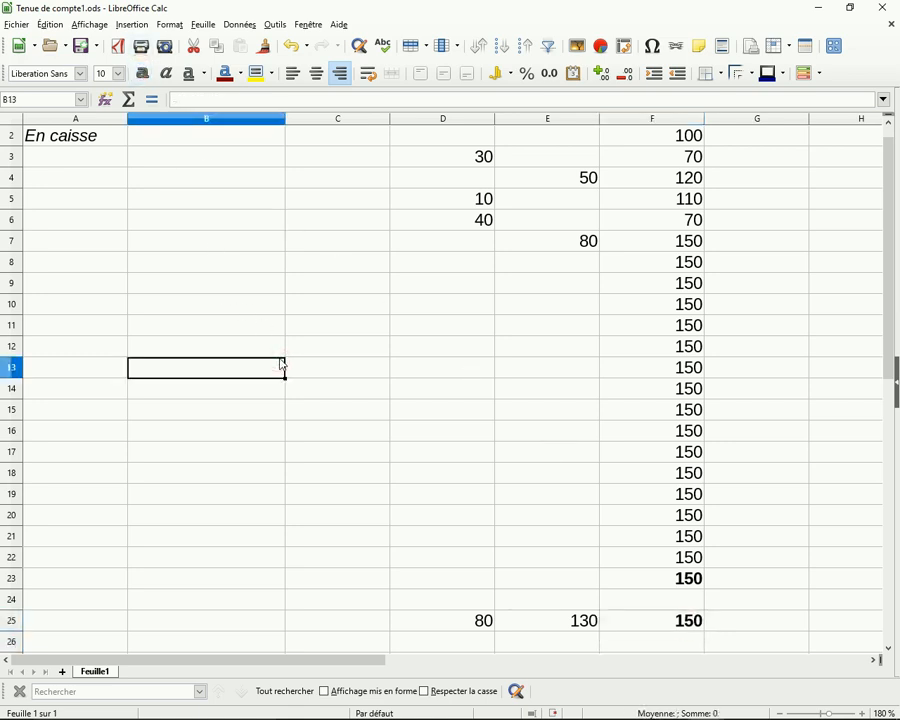